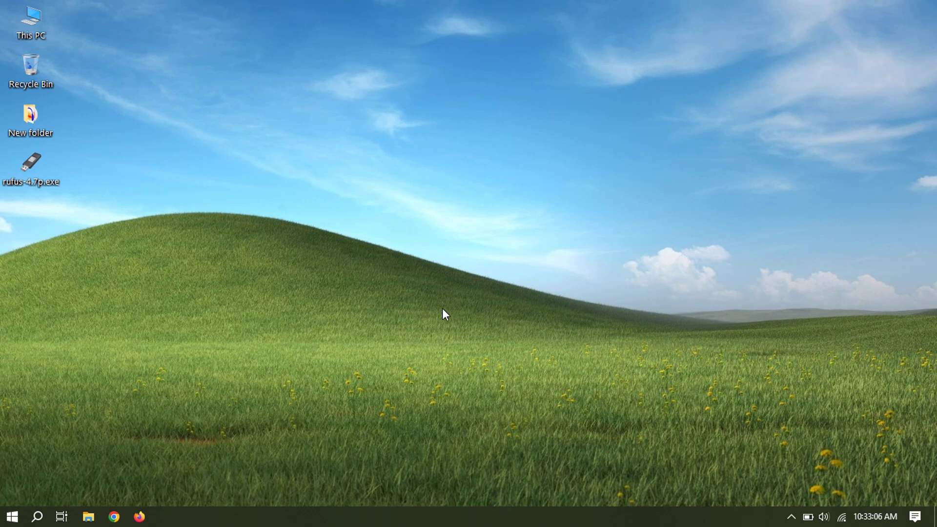
# Launch Rufus from the desktop and choose SandDisk (G:) [7.8GB] as the target device
pyautogui.doubleClick(29, 160)
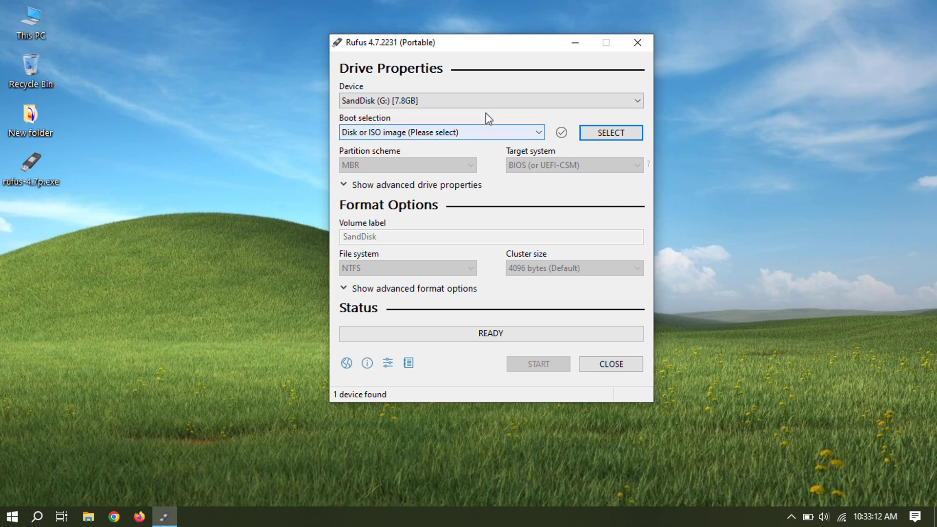
pyautogui.click(484, 100)
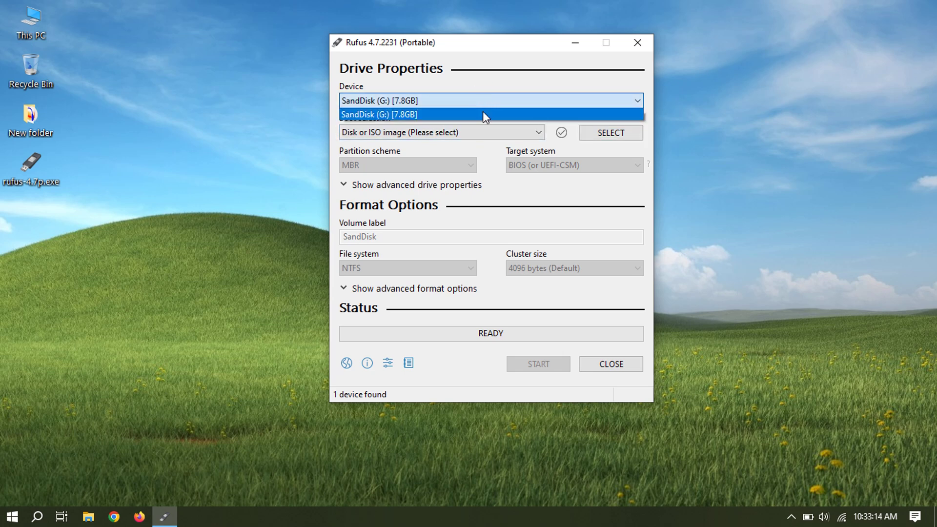
pyautogui.click(483, 114)
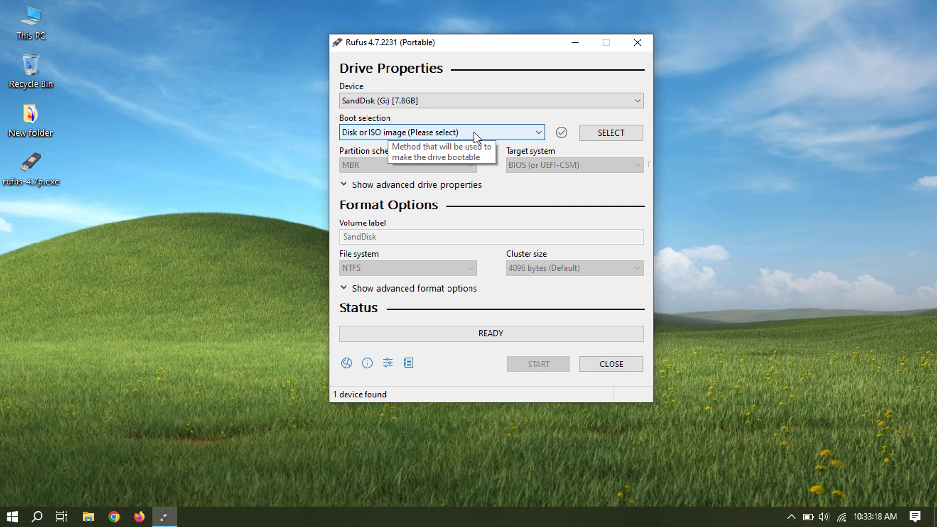
# Set the boot selection to a disk or ISO image and load WIN10-22h2-build-19045.iso from the Downloads folder
pyautogui.click(474, 132)
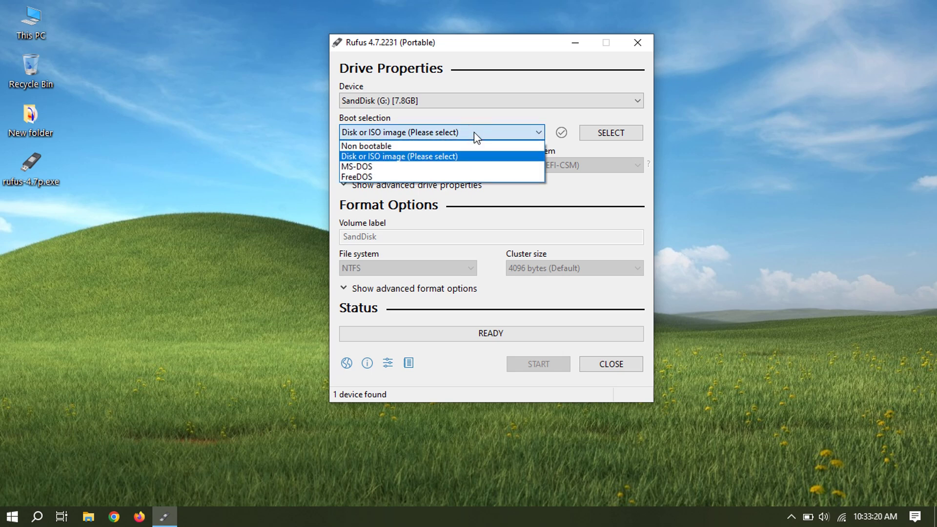
pyautogui.click(457, 157)
pyautogui.click(602, 136)
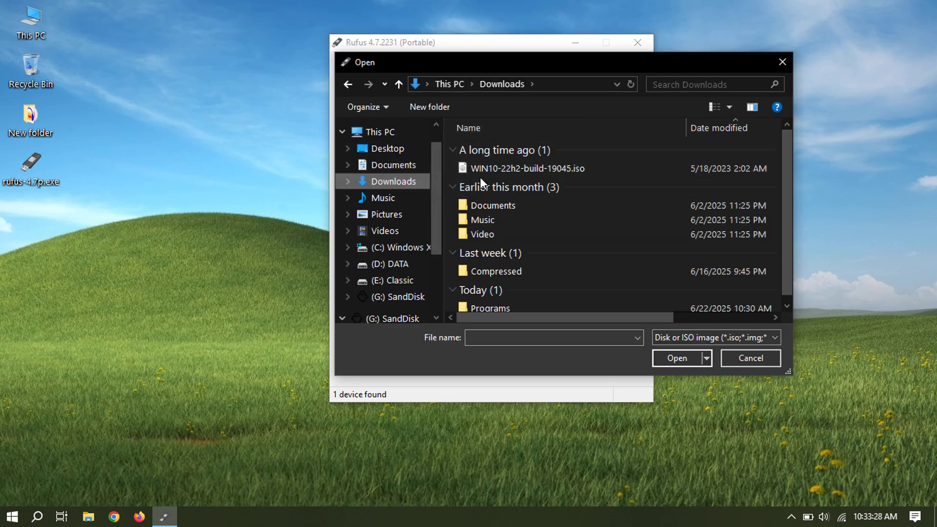
pyautogui.click(554, 169)
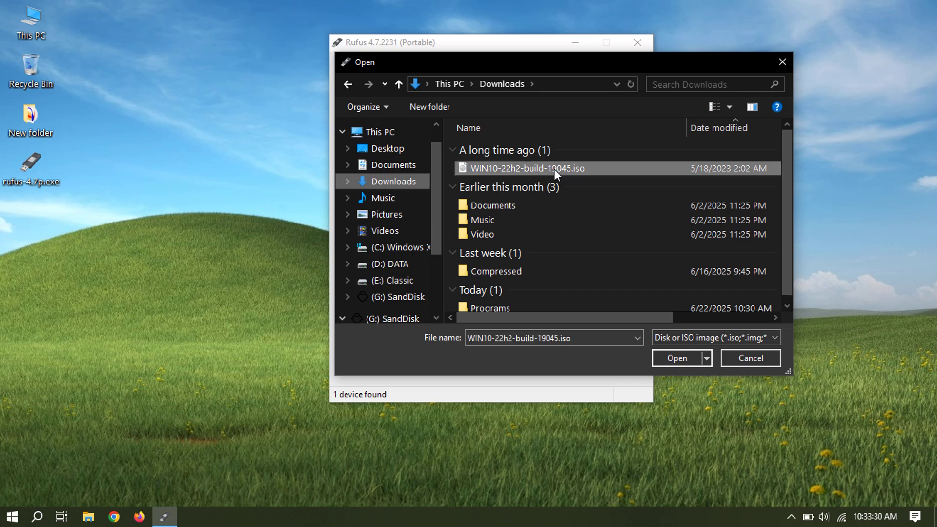
pyautogui.click(668, 358)
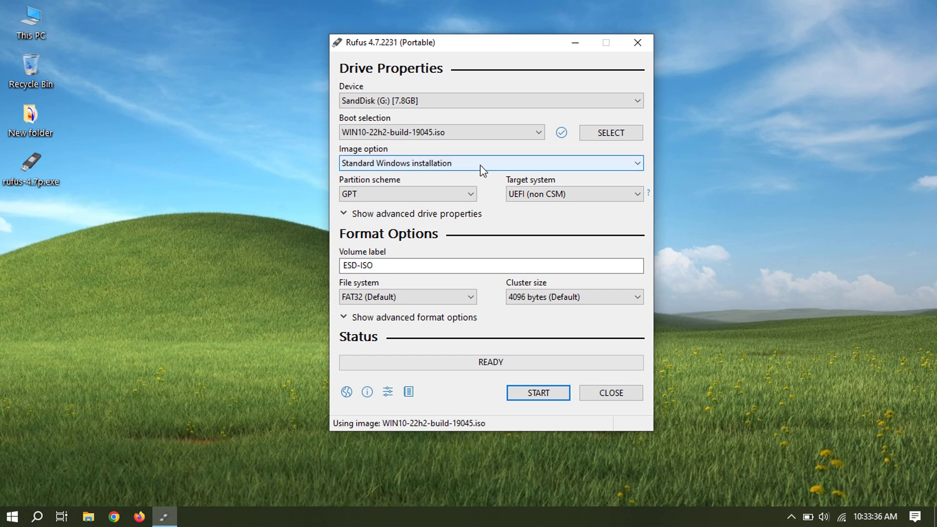
# Keep the Standard Windows installation image option and set the partition scheme to MBR
pyautogui.click(480, 165)
pyautogui.click(480, 165)
pyautogui.click(461, 196)
pyautogui.click(457, 211)
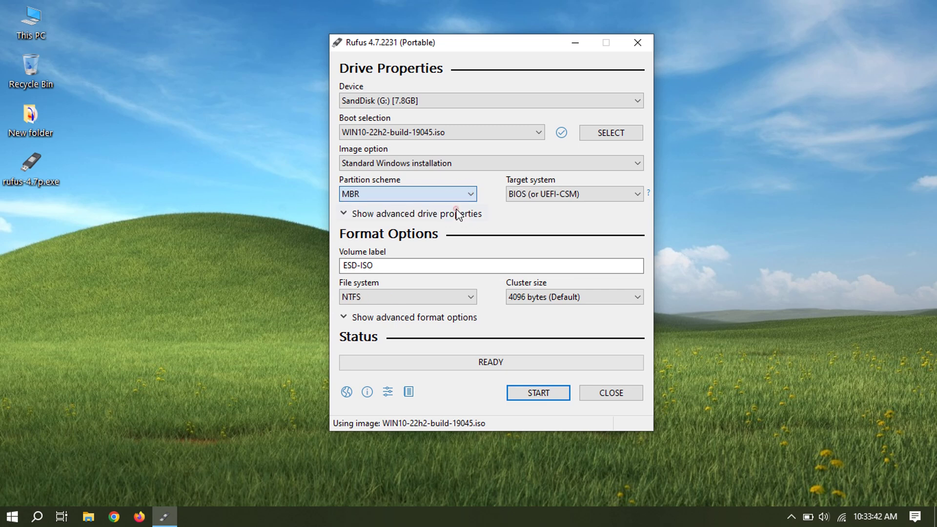
pyautogui.click(462, 194)
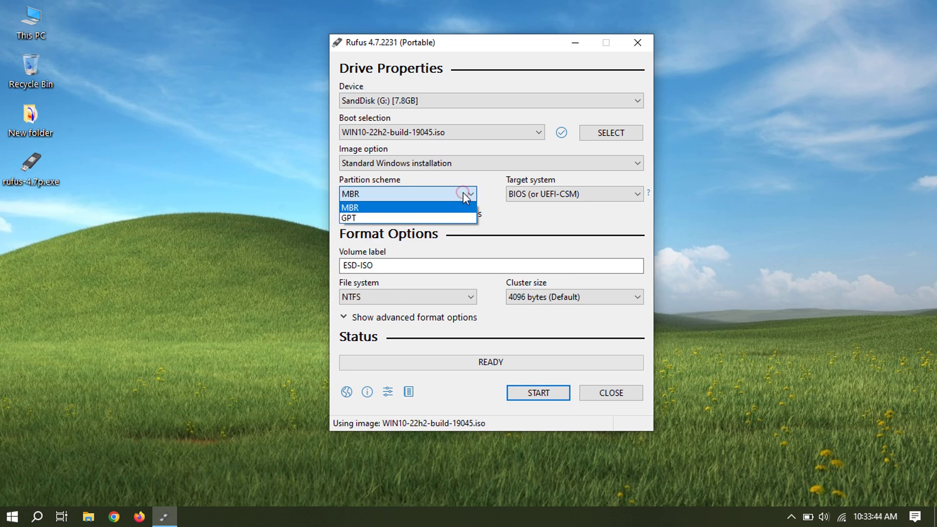
pyautogui.click(461, 220)
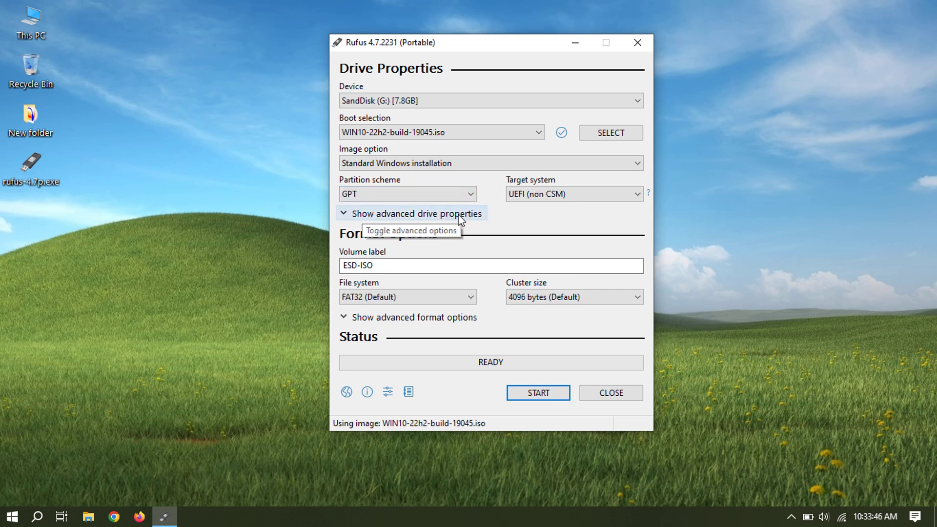
pyautogui.click(459, 196)
pyautogui.click(453, 209)
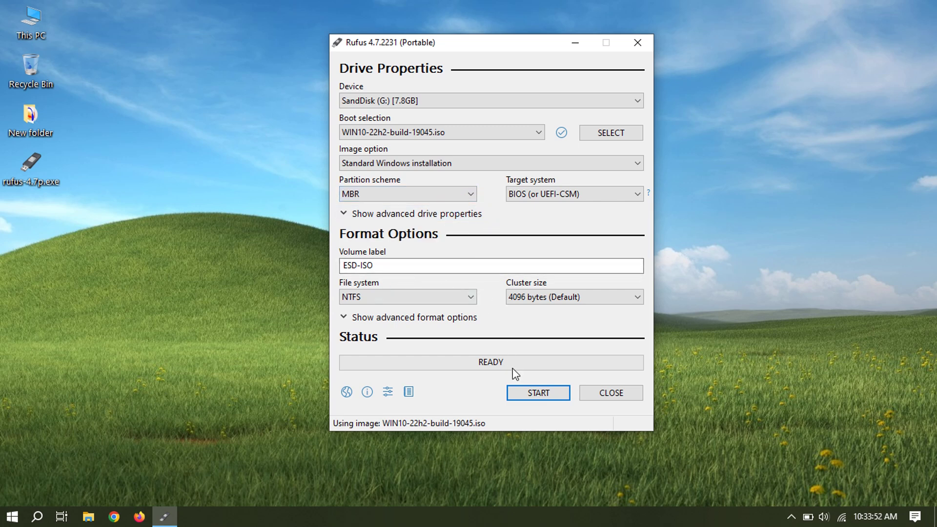
# Write the image to the USB drive without any Windows customizations, accepting the data erasure, and close Rufus when it finishes
pyautogui.click(521, 394)
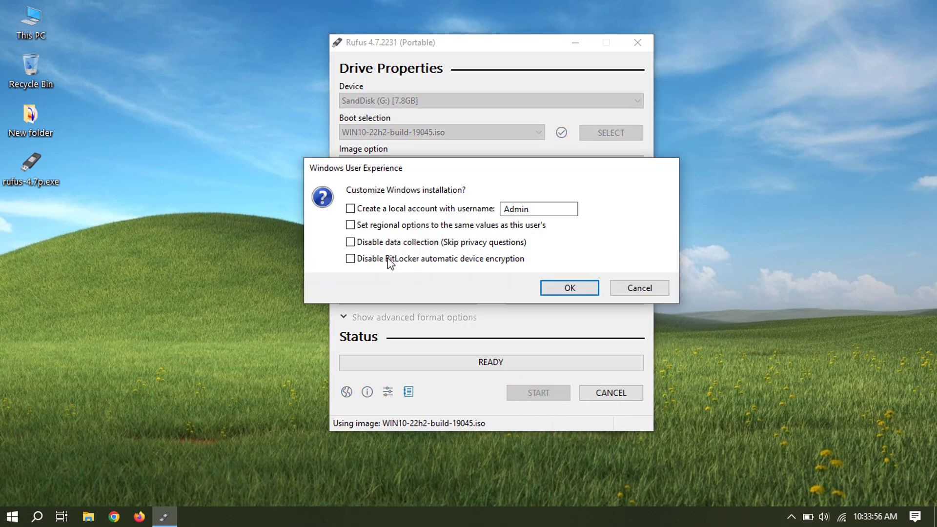
pyautogui.click(554, 293)
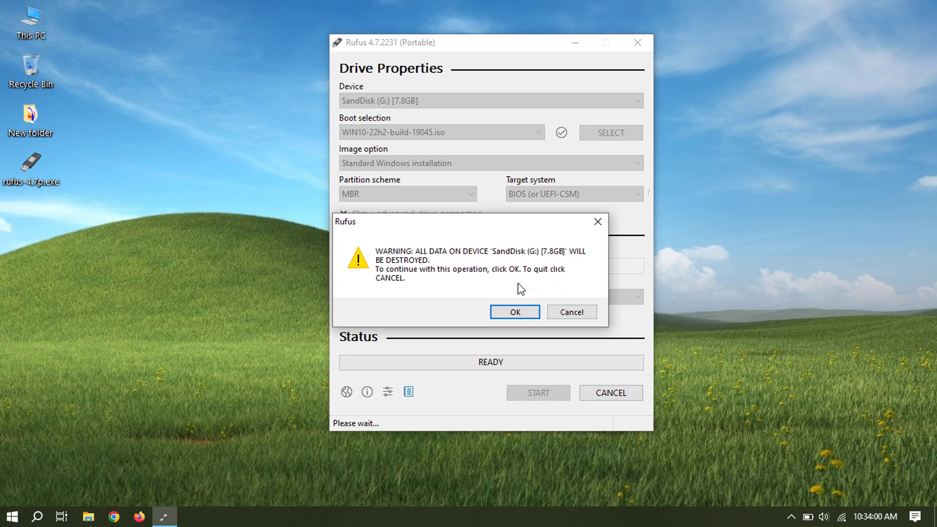
pyautogui.click(501, 313)
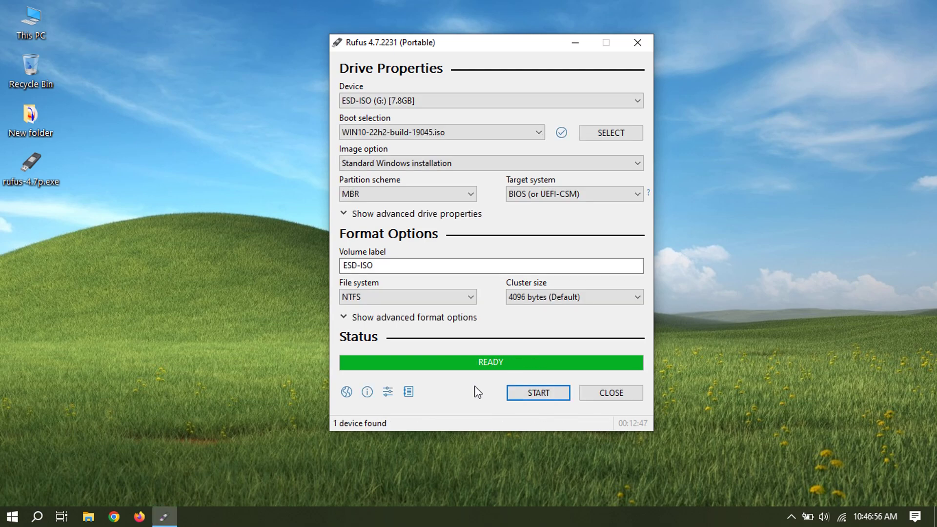
pyautogui.click(606, 395)
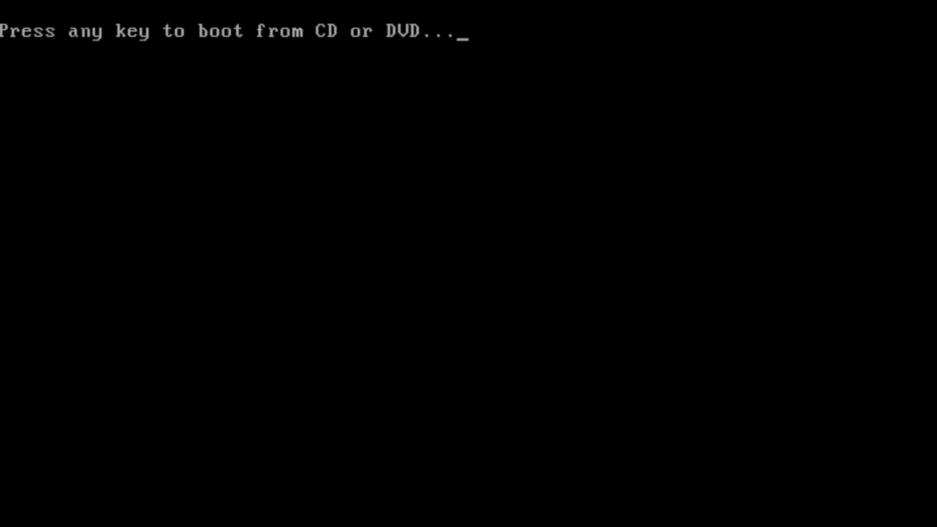
# Boot the computer from the installation media and start Windows Setup with English (United States) and the US keyboard
pyautogui.press('Return')
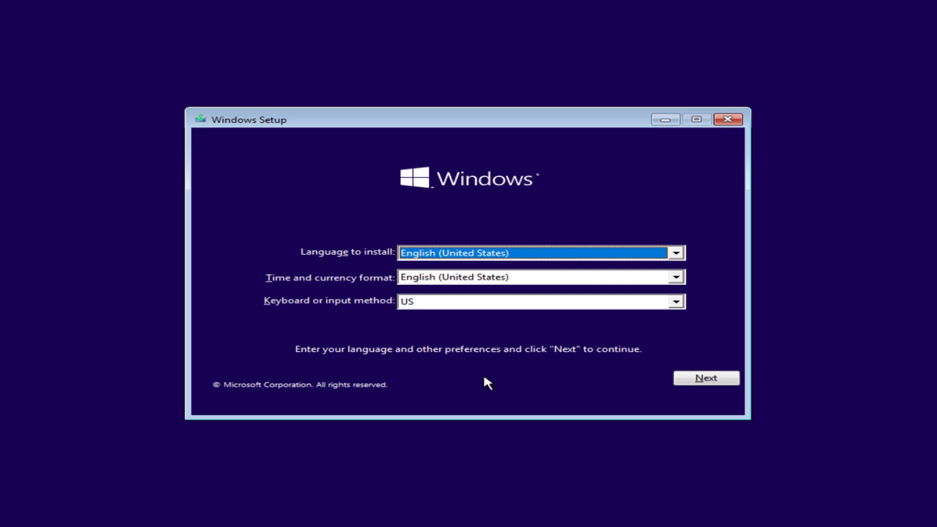
pyautogui.click(715, 380)
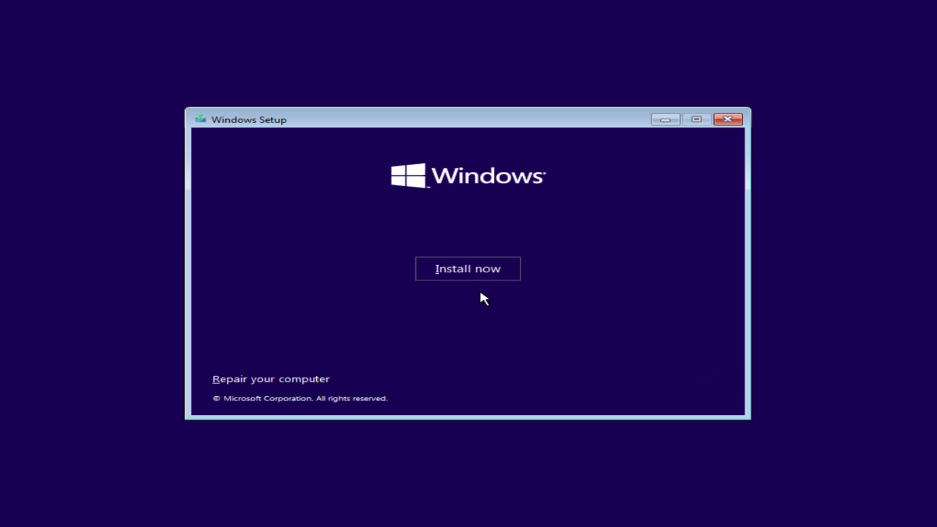
pyautogui.click(470, 267)
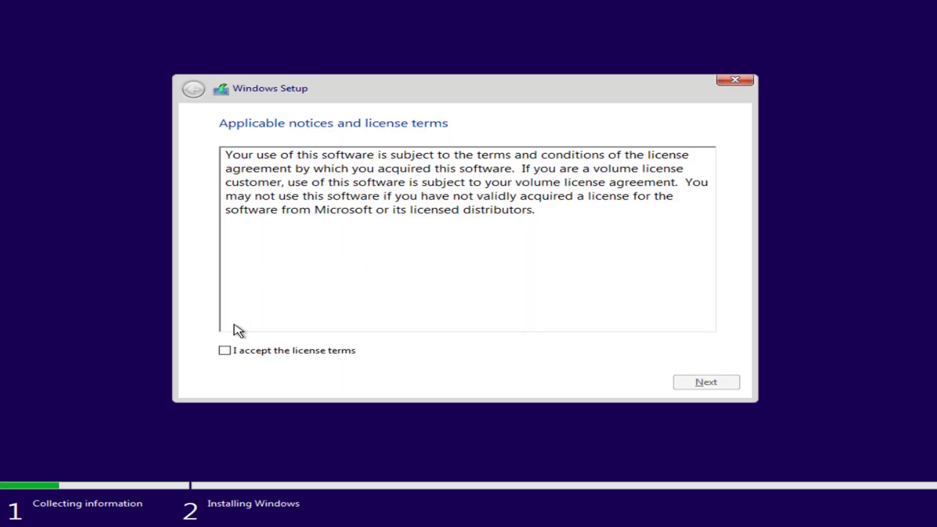
# Accept the license terms and choose the Custom: Install Windows only (advanced) installation type
pyautogui.click(226, 351)
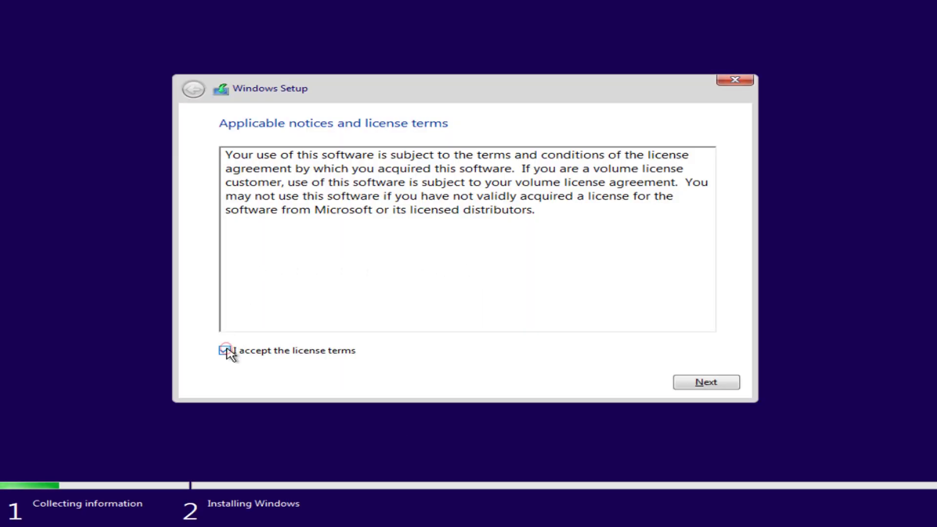
pyautogui.click(707, 386)
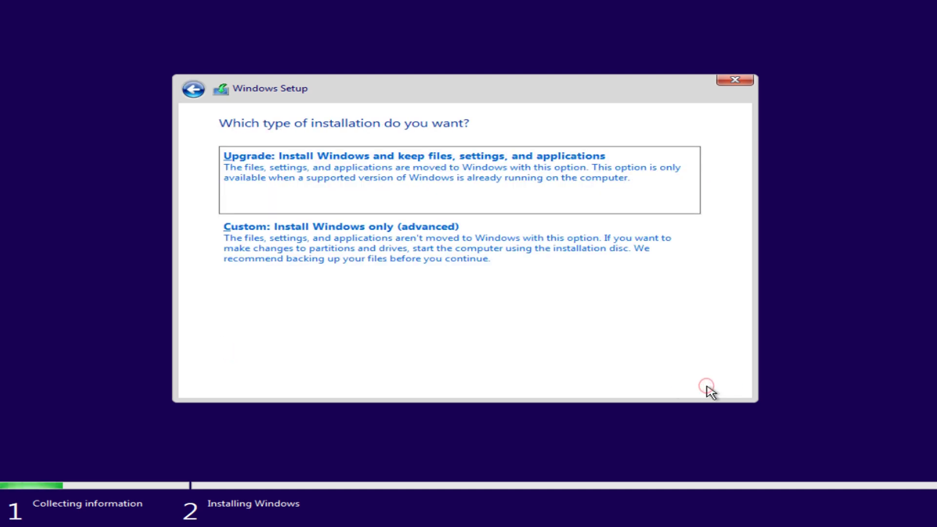
pyautogui.click(402, 250)
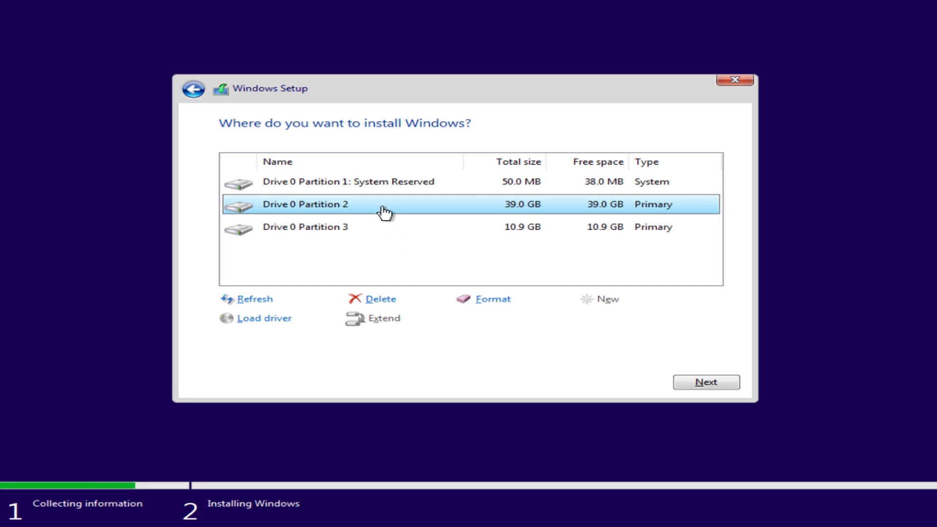
# Replace Drive 0 Partition 2 with a new 39950 MB partition and start installing Windows on it
pyautogui.click(375, 299)
pyautogui.click(588, 321)
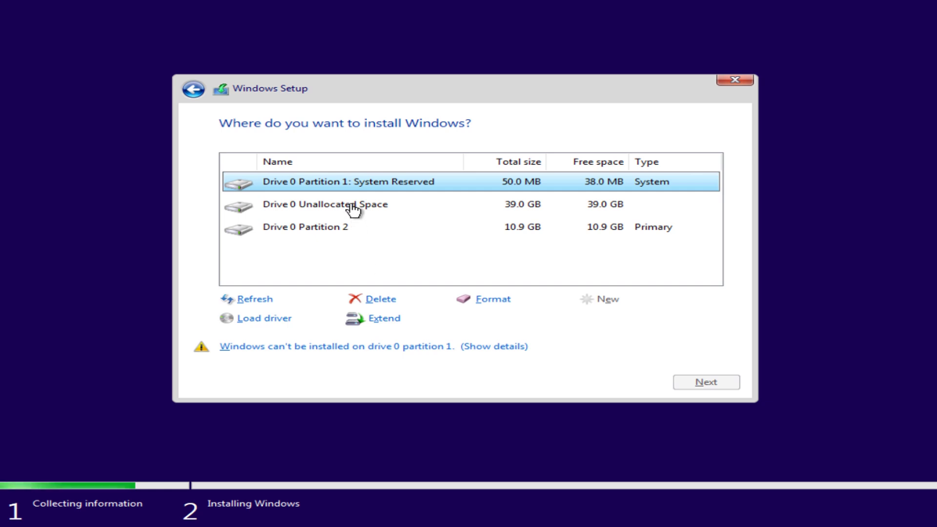
pyautogui.click(387, 210)
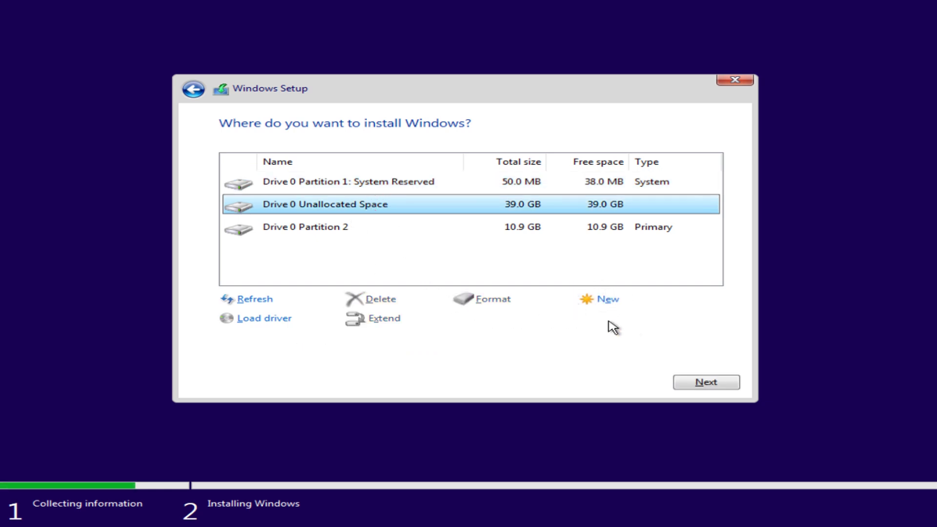
pyautogui.click(610, 303)
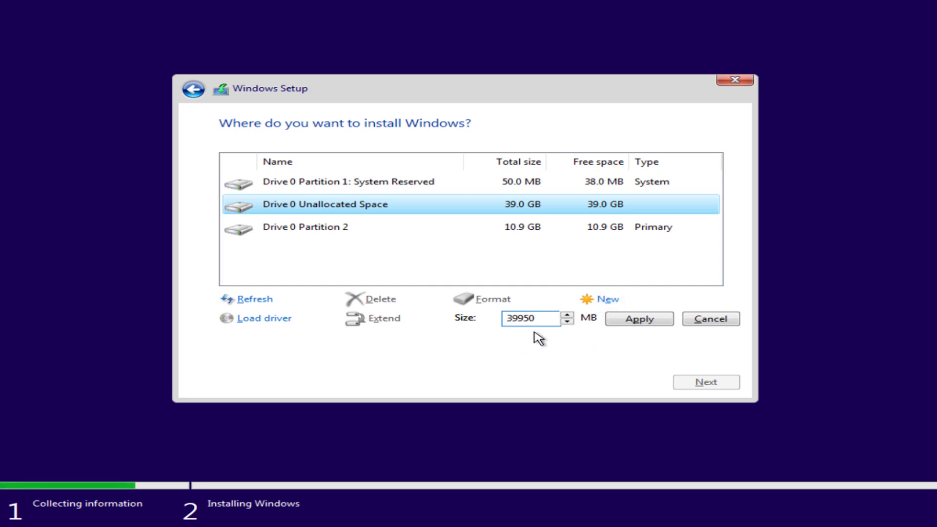
pyautogui.click(649, 322)
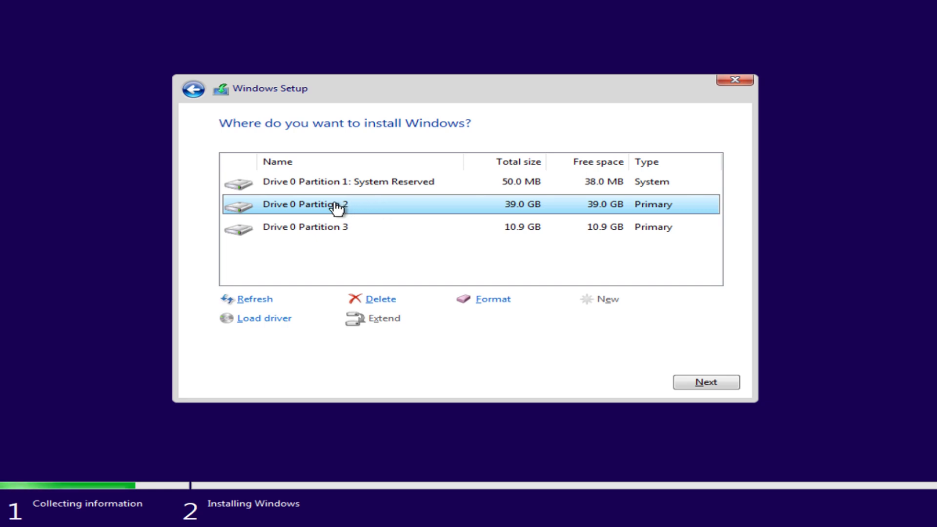
pyautogui.click(706, 383)
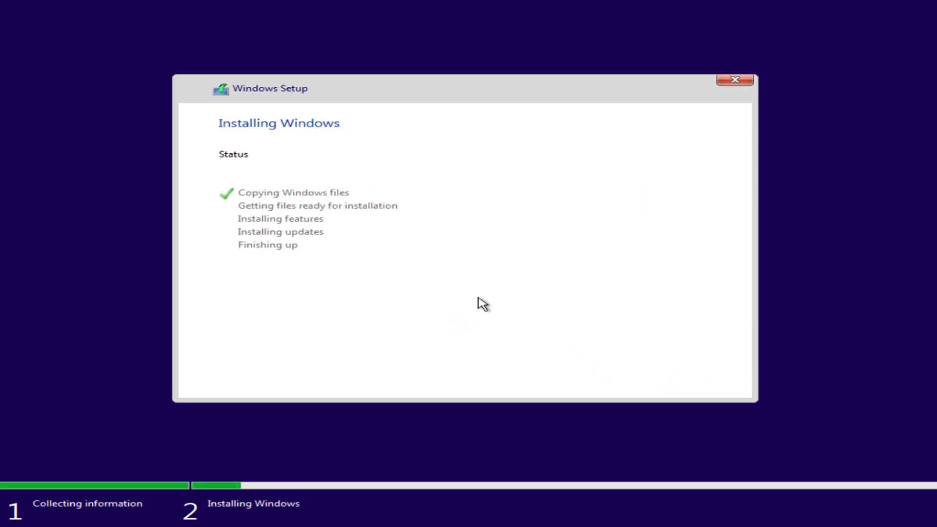